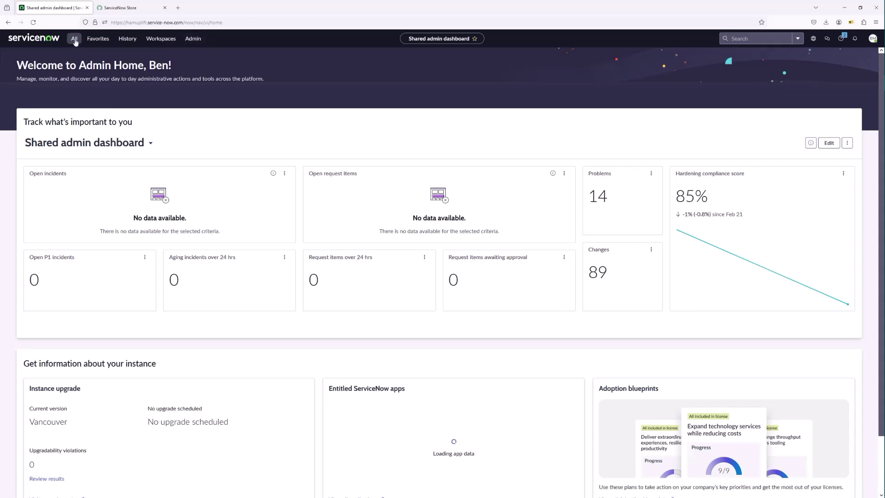
- Search Application Manager for 'hardware asset', find no results, and switch to the ServiceNow Store
click(75, 38)
text(pl)
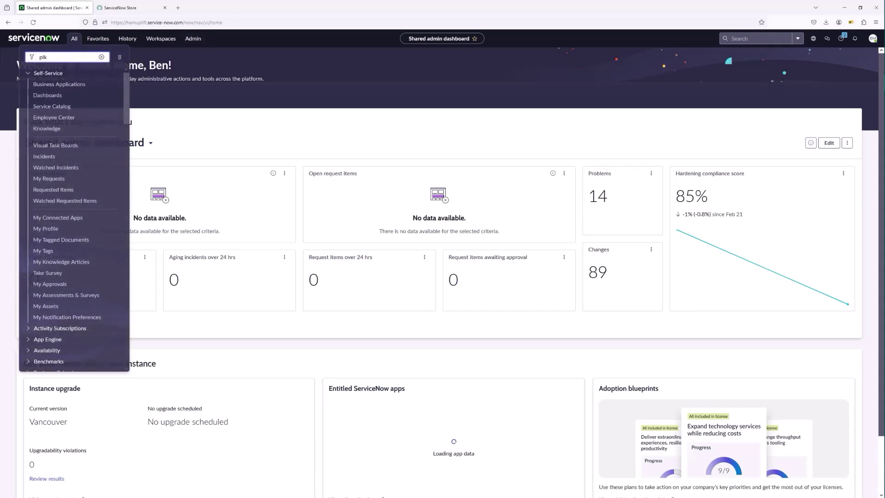
text(ugins)
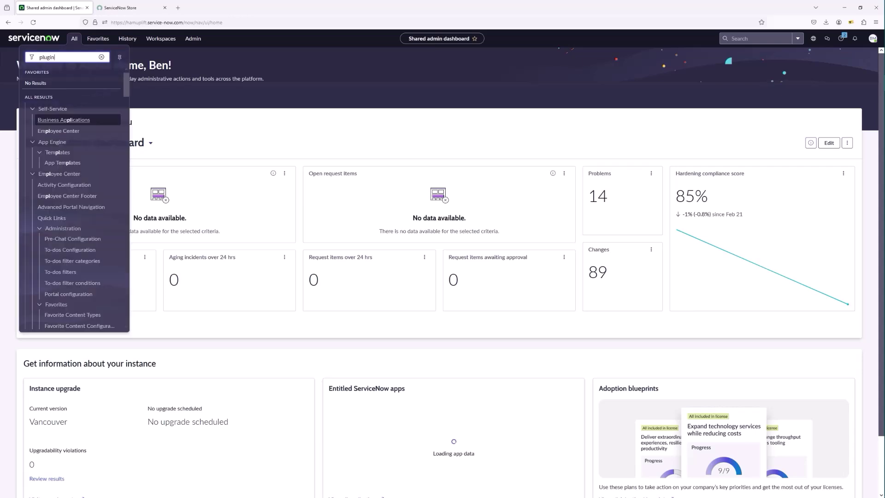
click(47, 120)
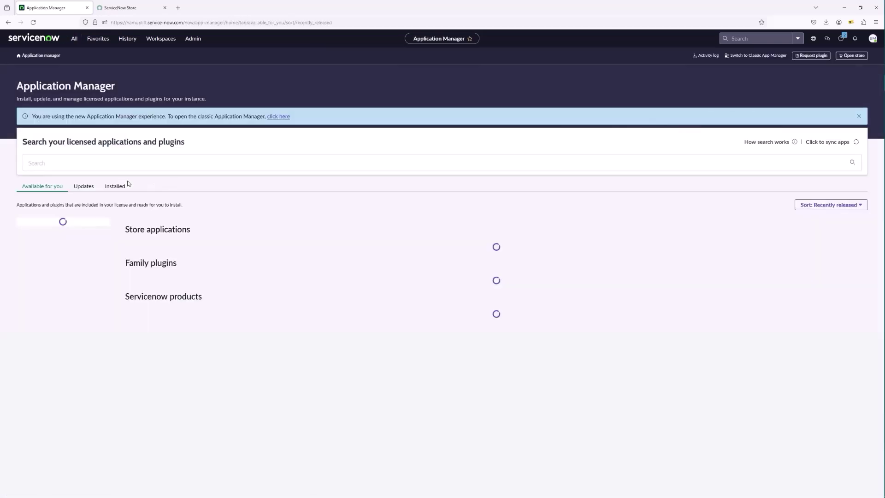
text(har)
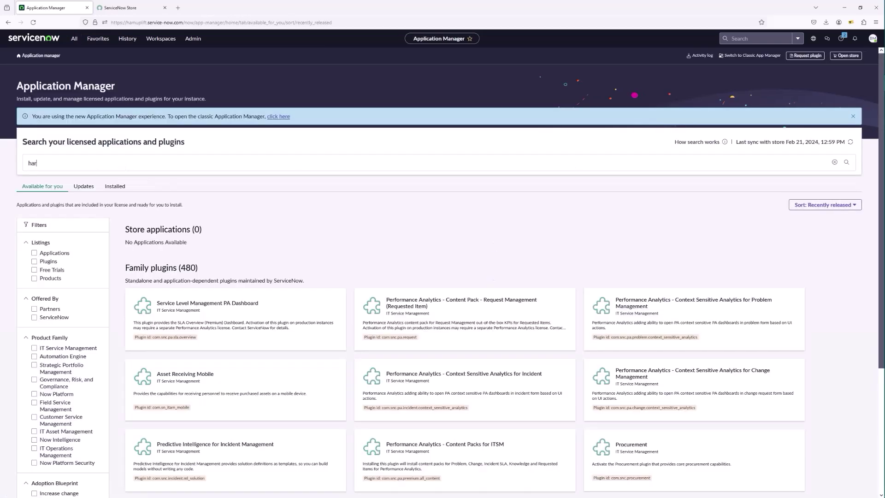
text(dware asset)
click(847, 163)
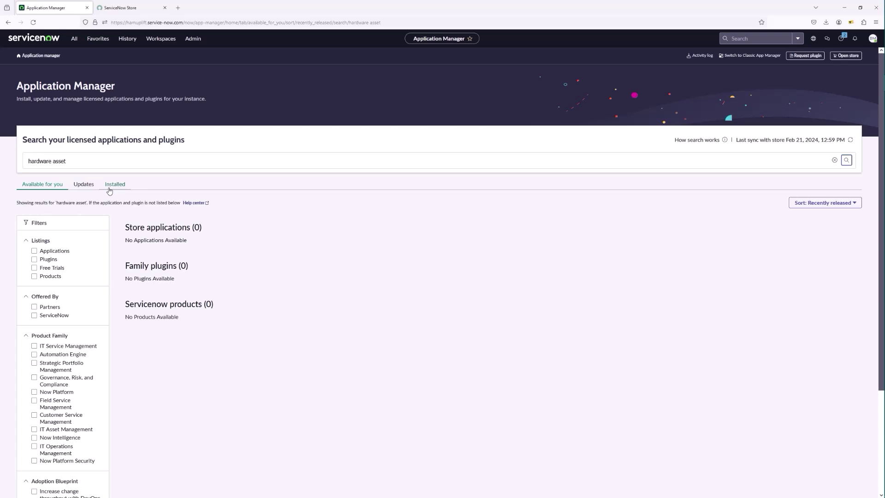
click(117, 8)
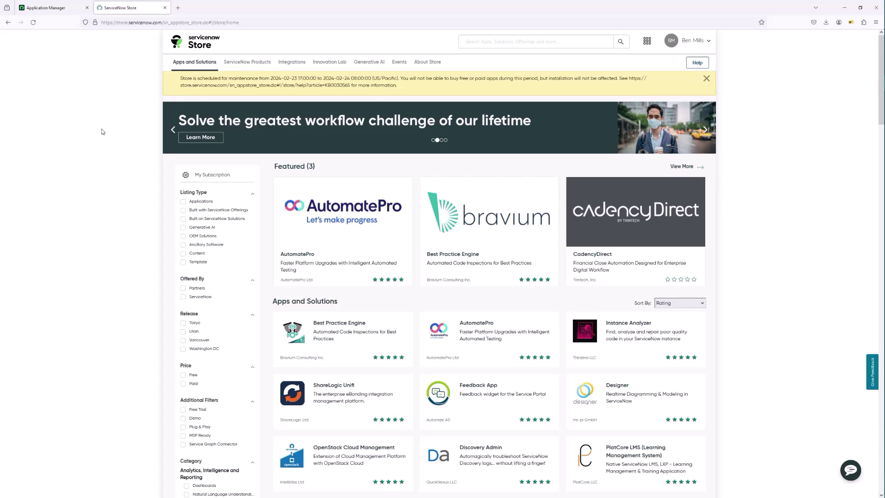
- Search the Store for 'hardware asset', listing Hardware Asset Management first among 27 results
click(516, 43)
text(hard)
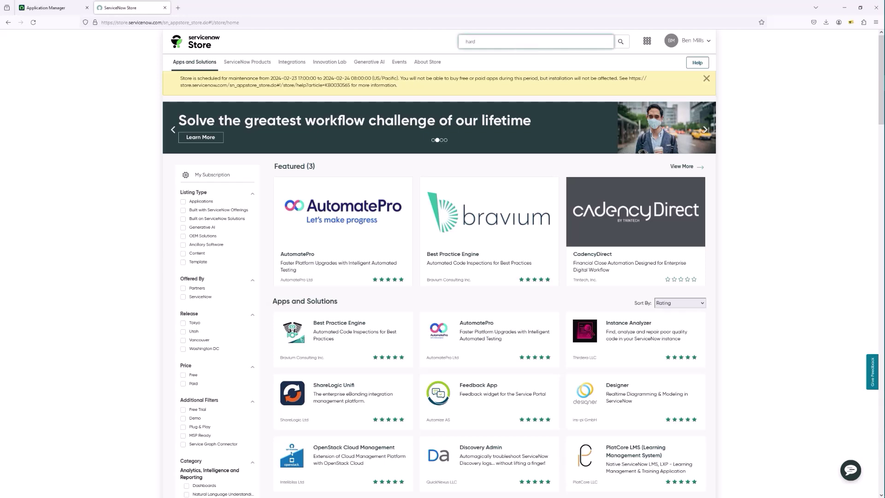
text(ware asset)
key(Return)
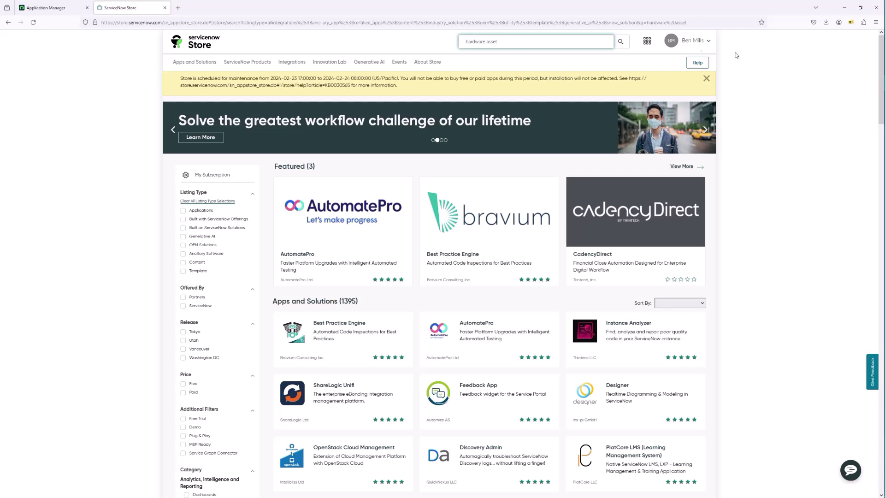
click(621, 42)
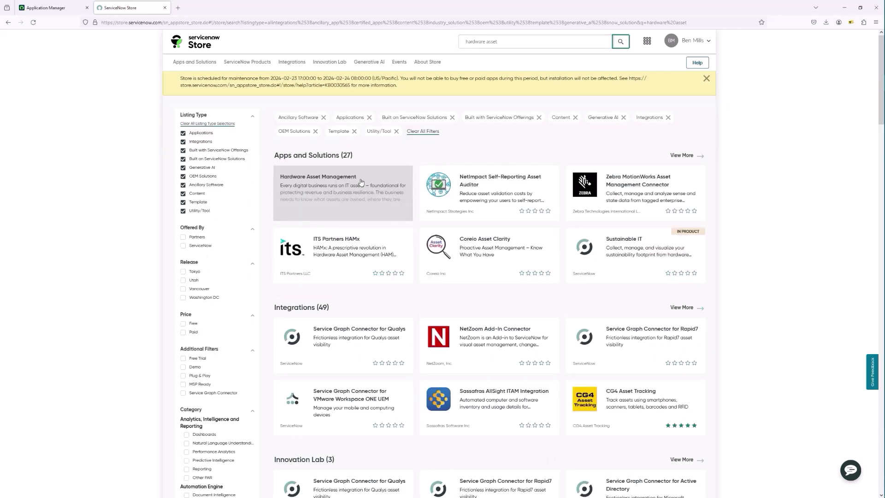
- Open the Hardware Asset Management result and review its summary, features and requirements
click(364, 178)
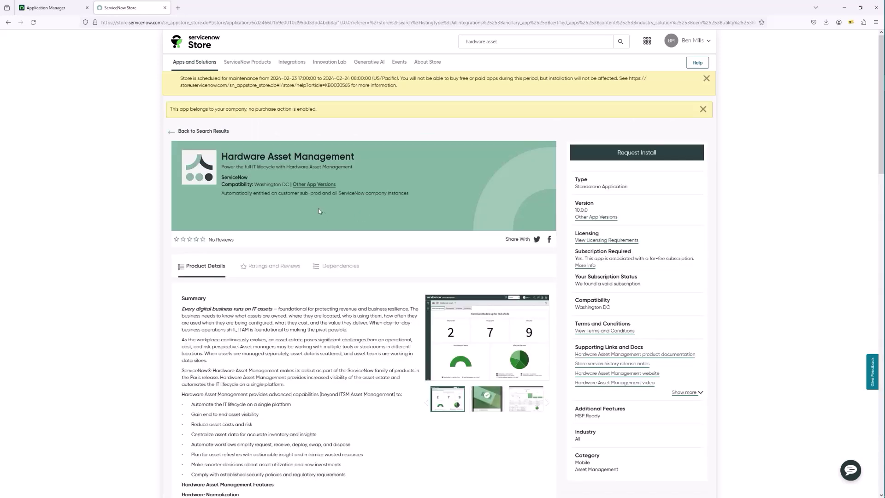
scroll(283, 263, down, 3)
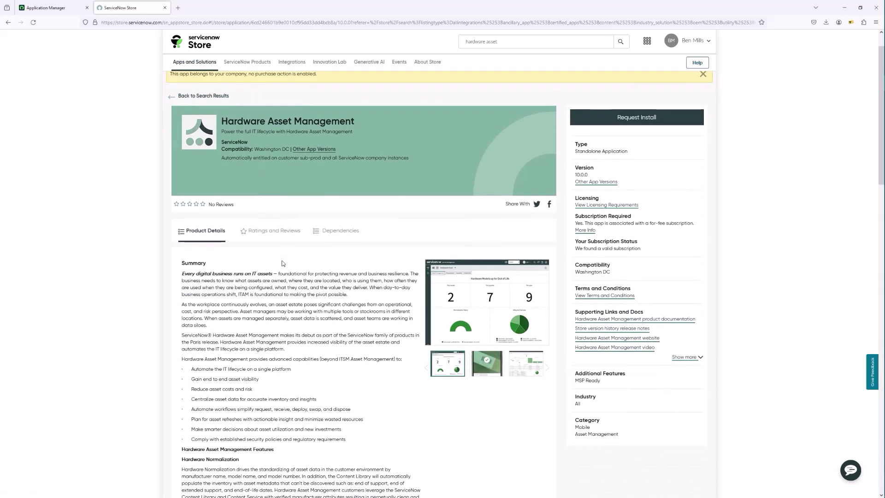
scroll(283, 263, down, 1)
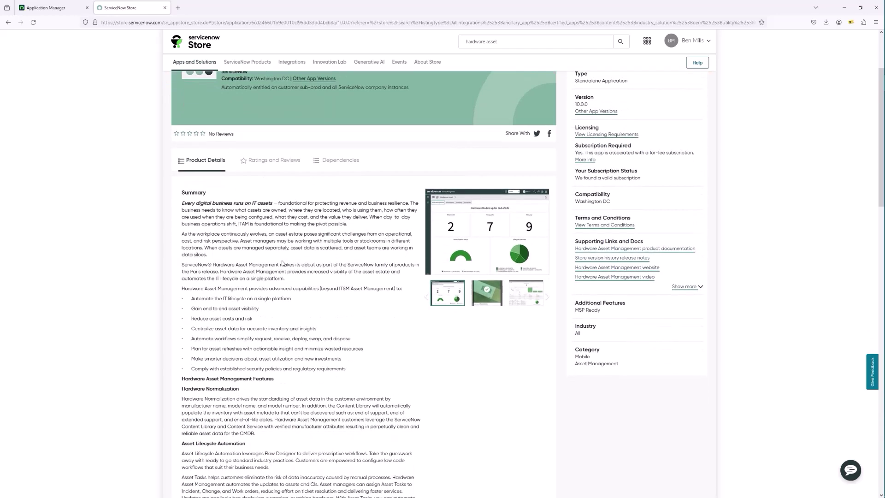
scroll(282, 263, down, 2)
scroll(283, 263, down, 2)
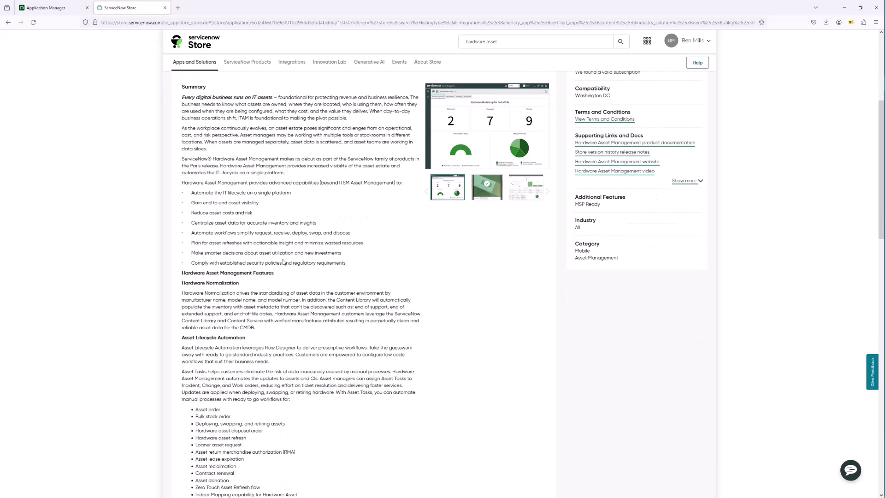
scroll(283, 262, down, 2)
scroll(284, 261, down, 2)
scroll(283, 259, down, 1)
scroll(283, 259, down, 1)
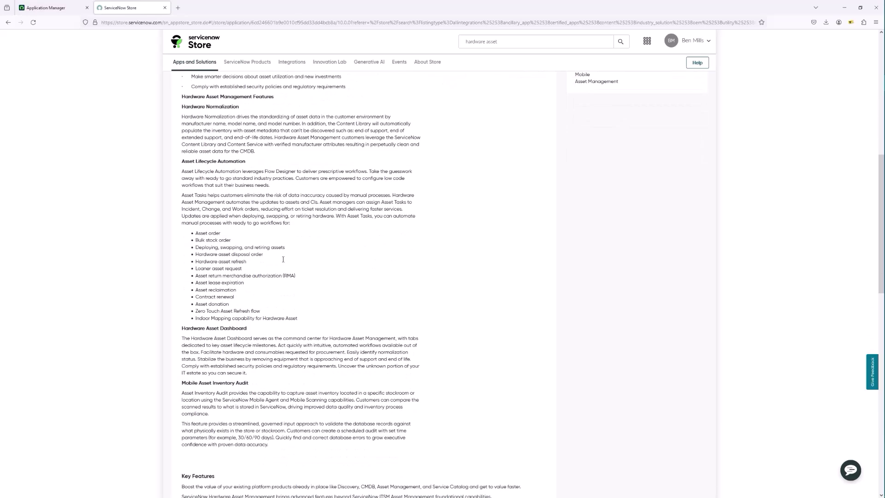
scroll(283, 259, down, 2)
scroll(282, 259, down, 2)
scroll(302, 280, down, 1)
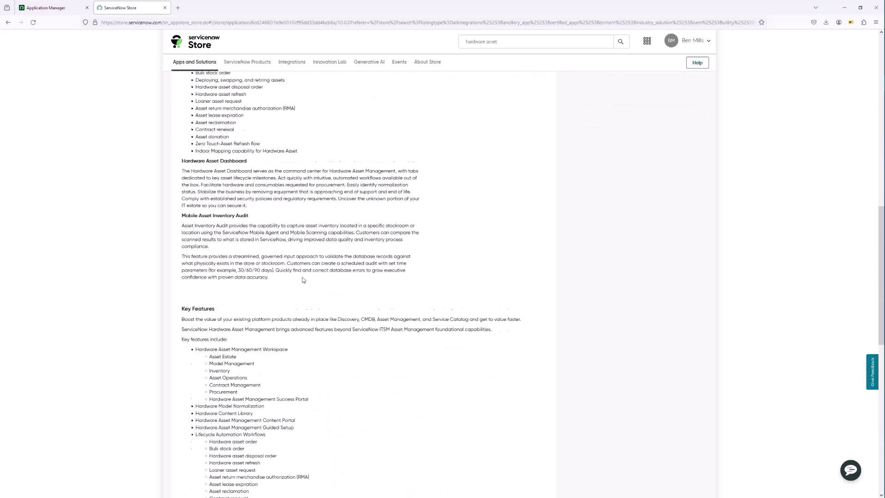
scroll(303, 280, down, 2)
scroll(303, 280, down, 2)
scroll(302, 280, down, 1)
scroll(303, 280, down, 1)
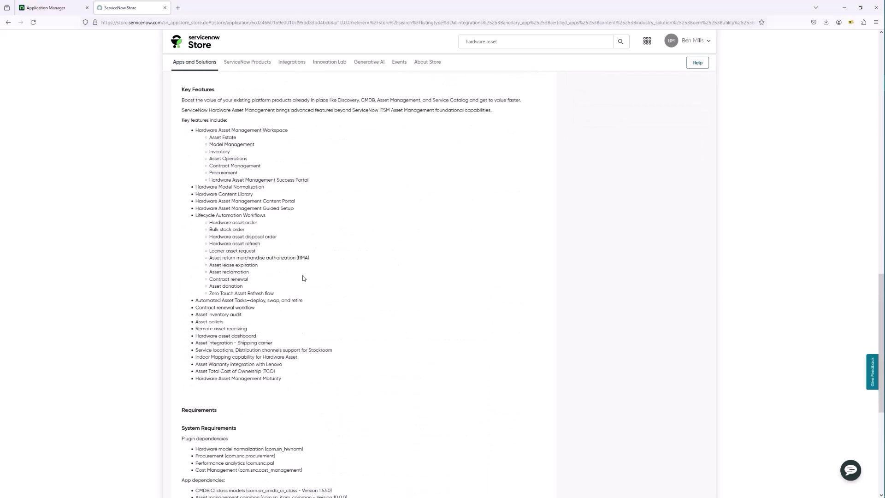
scroll(303, 278, down, 1)
scroll(304, 278, up, 3)
scroll(302, 278, up, 2)
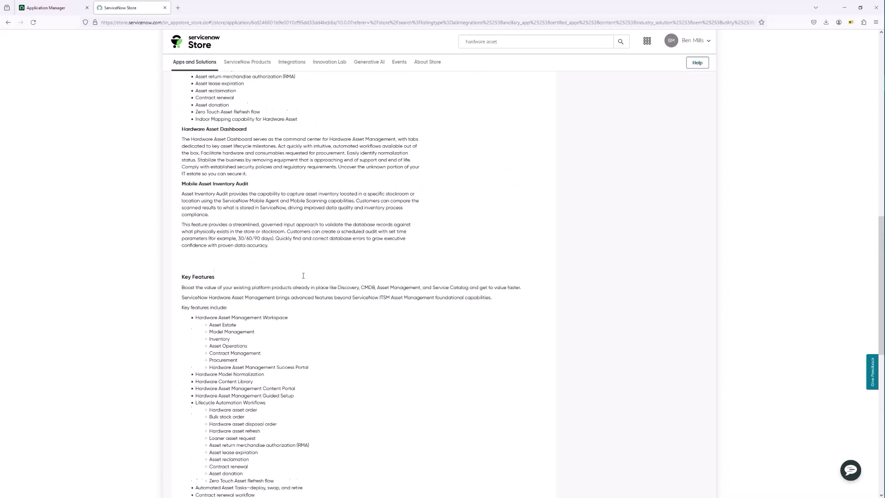
scroll(303, 276, up, 3)
scroll(304, 275, up, 3)
scroll(303, 276, up, 3)
scroll(303, 276, up, 2)
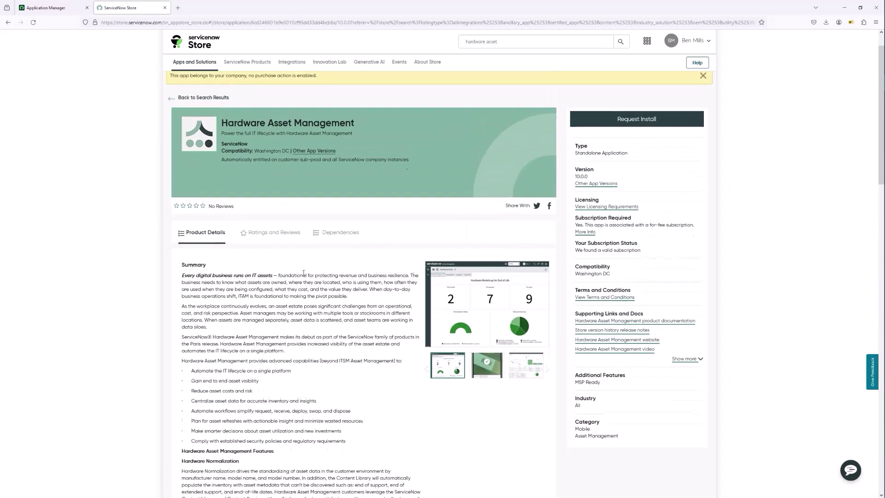
scroll(303, 274, up, 1)
- Start an install request and copy the instance name from the instance's address bar
click(596, 155)
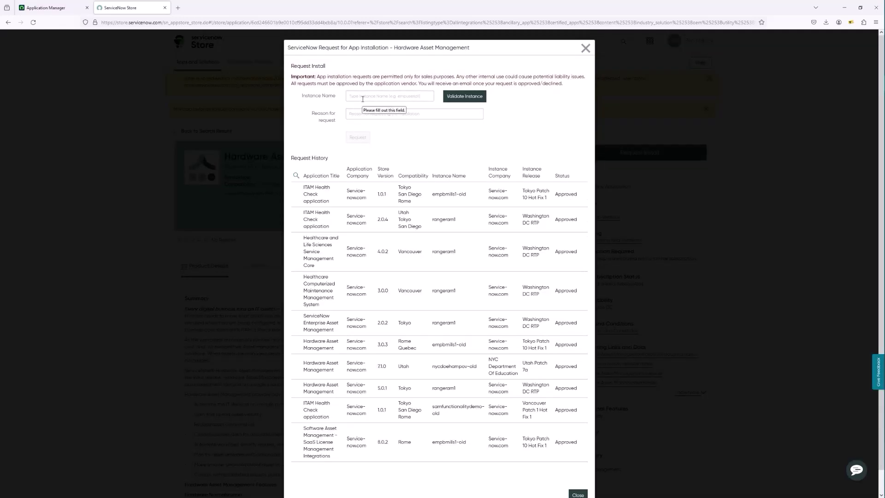
click(52, 8)
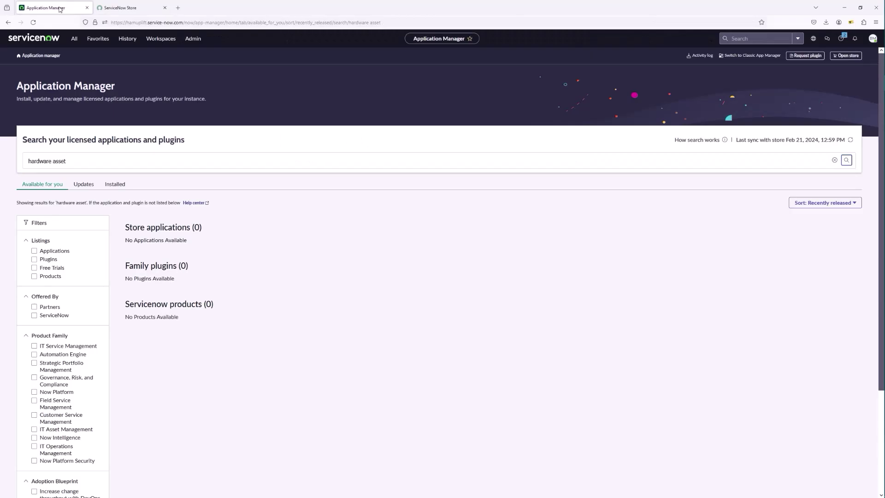
drag(148, 23, 126, 22)
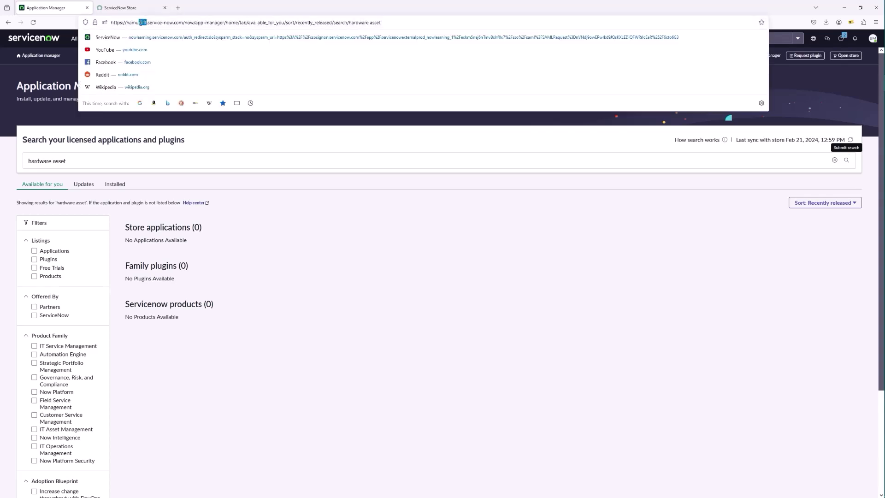
key(ctrl+c)
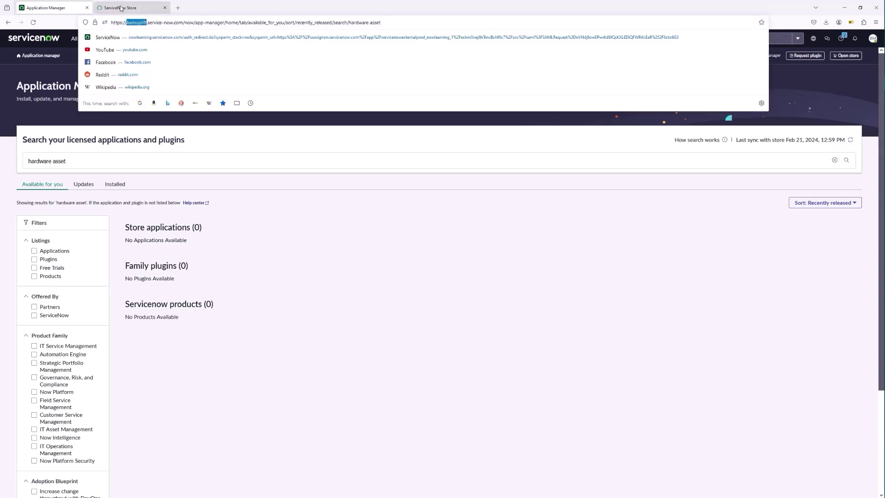
click(117, 8)
- Paste the instance name, validate it as incompatible, and close the install request form
click(373, 97)
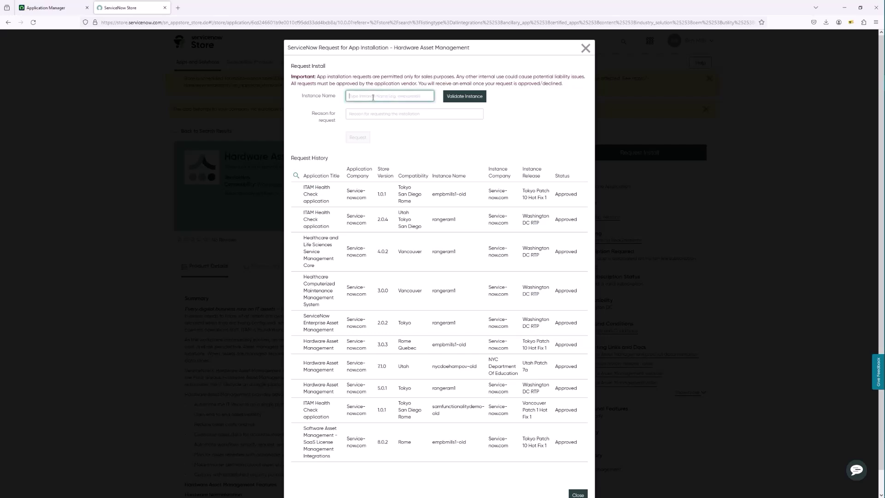
key(ctrl+v)
click(472, 97)
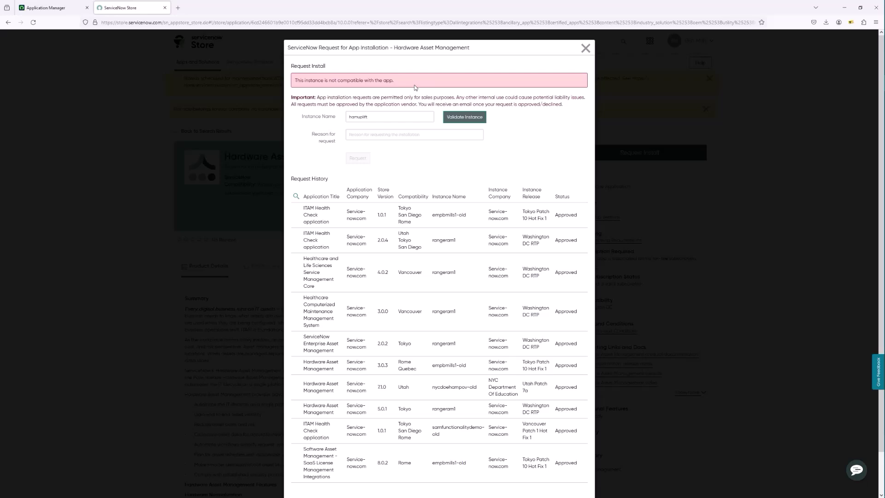
click(585, 48)
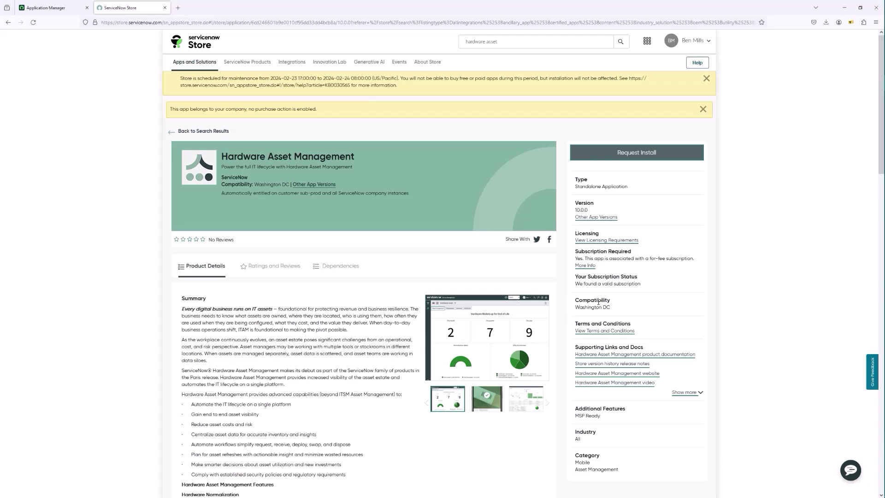
- Filter the navigator for 'stats', open Stats, and select the Vancouver build name
click(45, 8)
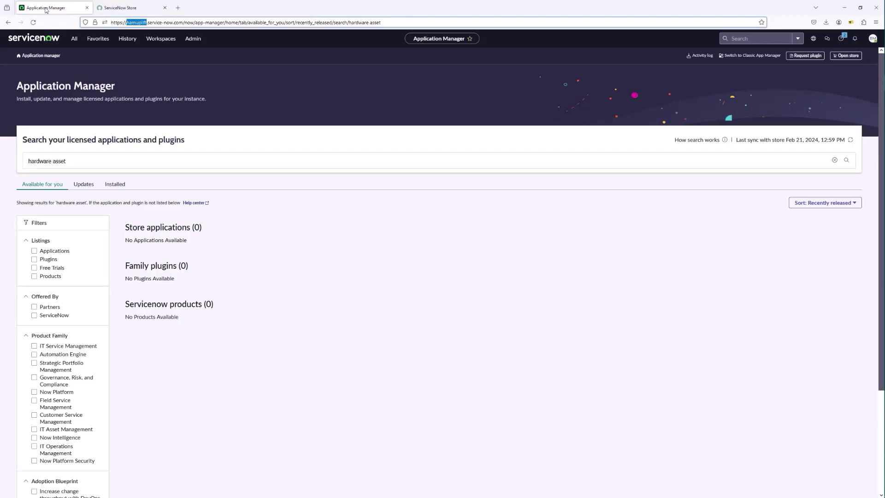
click(75, 38)
double_click(75, 56)
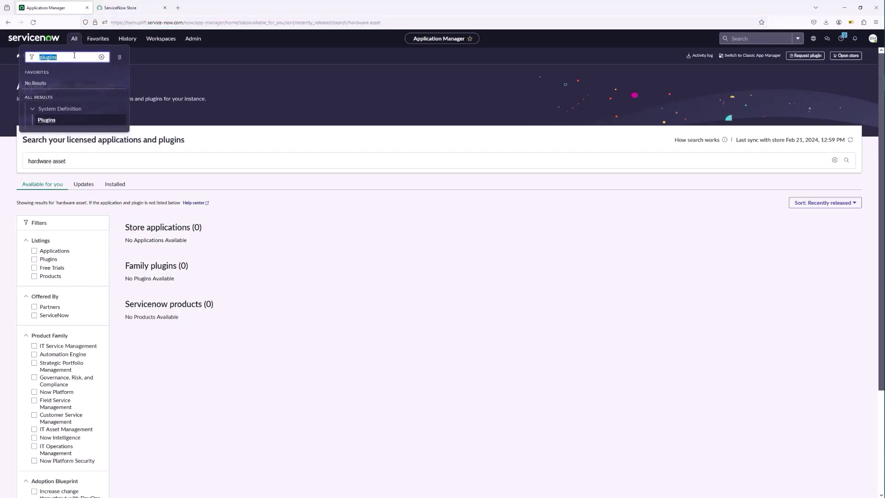
text(stats)
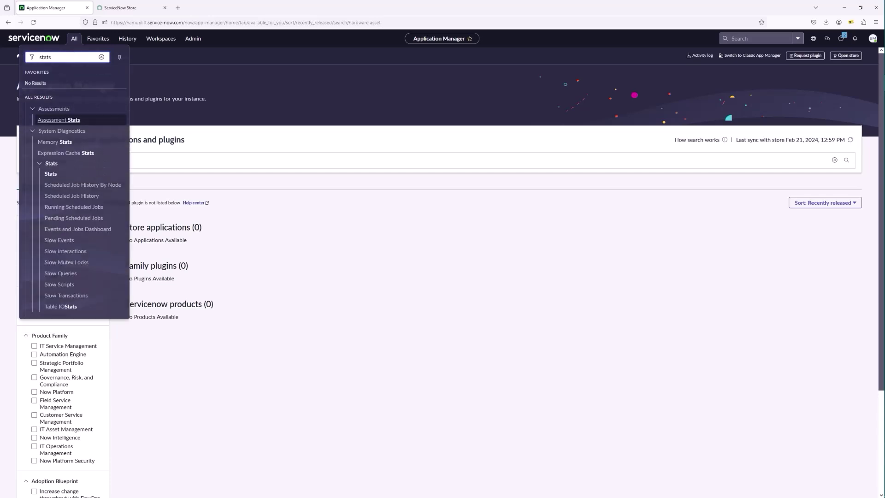
click(51, 173)
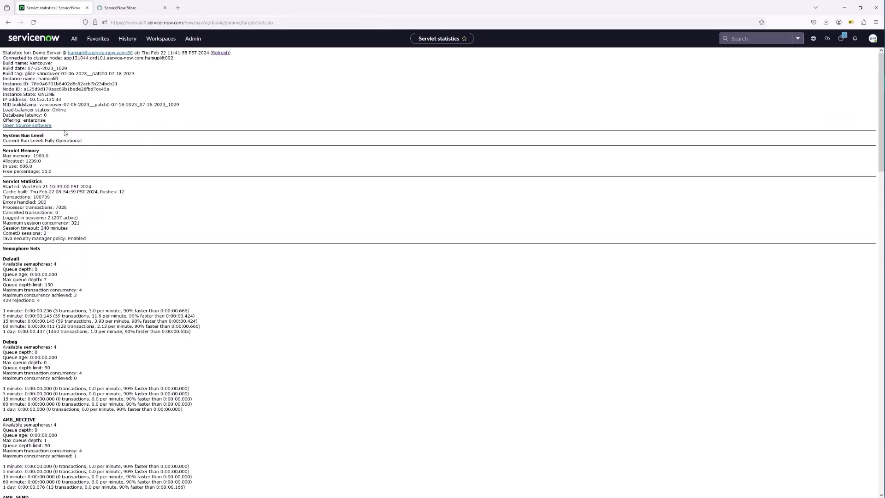
drag(52, 63, 29, 62)
- Open the Hardware Asset Management 8.0.0 Vancouver listing from Other App Versions
click(122, 8)
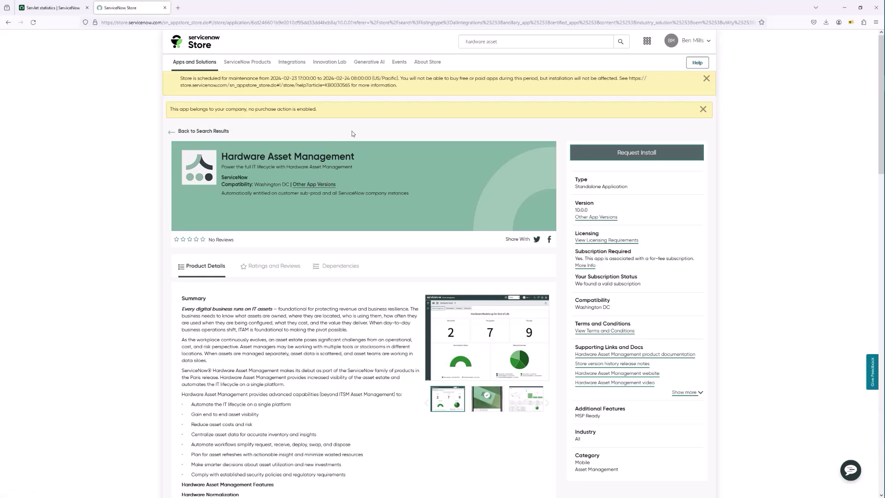
click(595, 216)
click(414, 158)
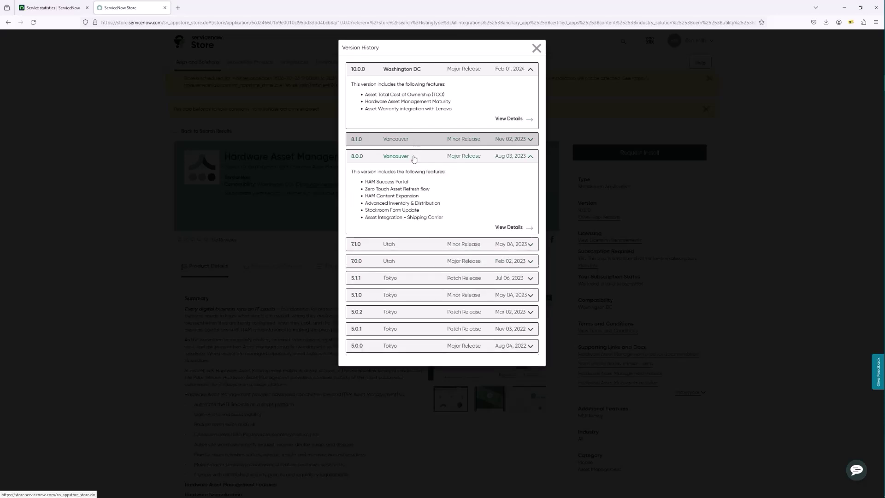
click(510, 227)
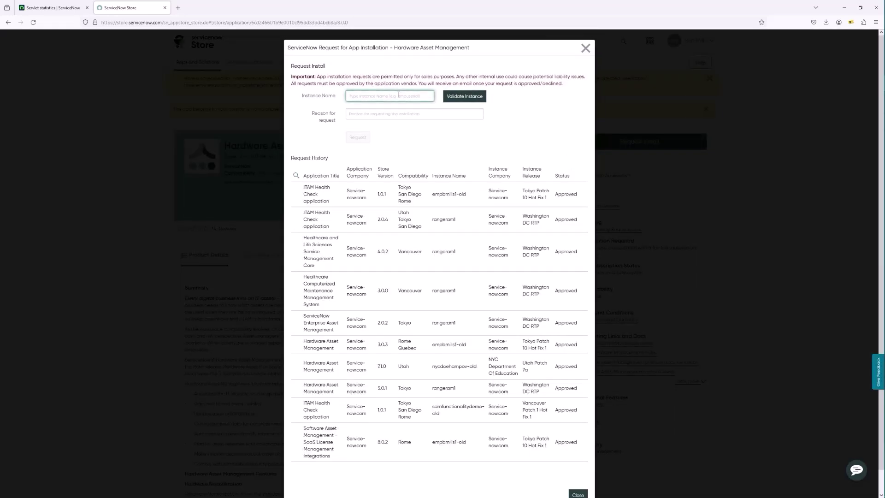
text(hamuplim)
- Validate the instance, enter education sessions as the reason, and submit the 8.0.0 request
click(468, 100)
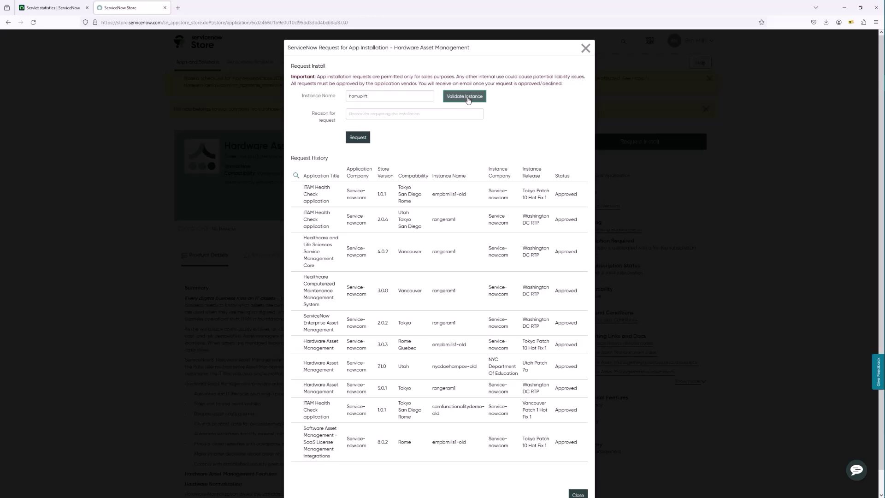
click(404, 115)
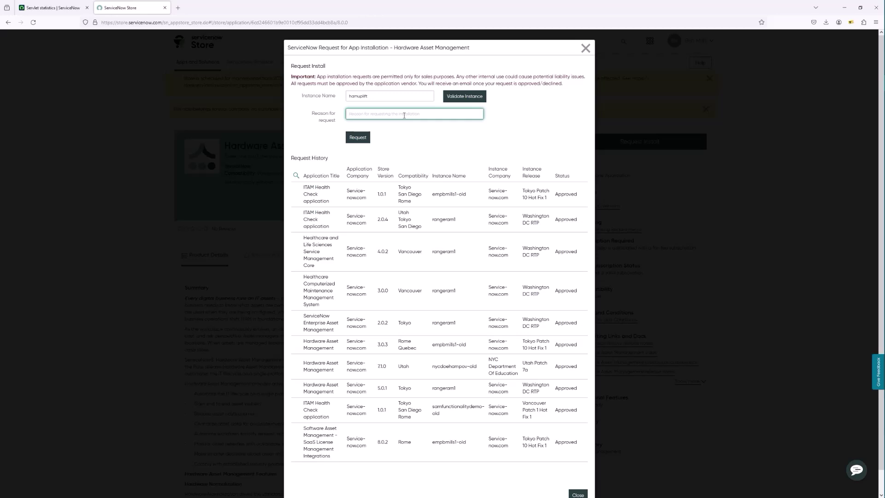
text(hamuplift)
text( education )
text(sessions)
click(357, 137)
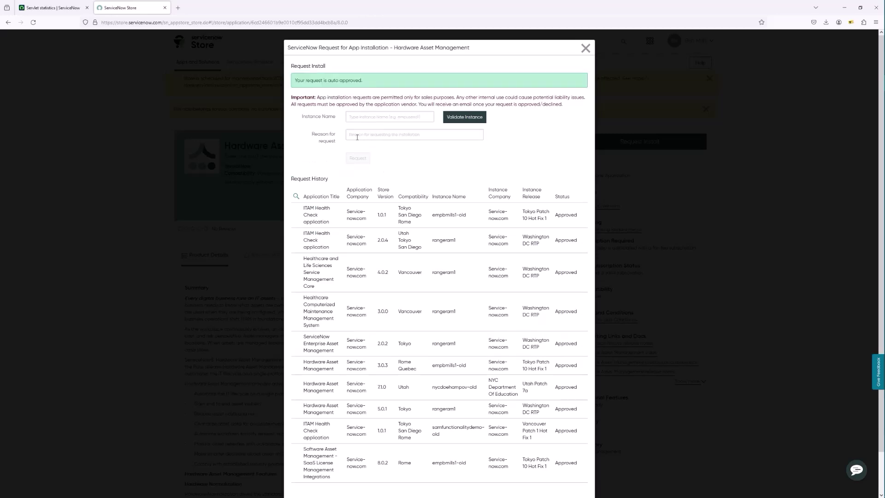